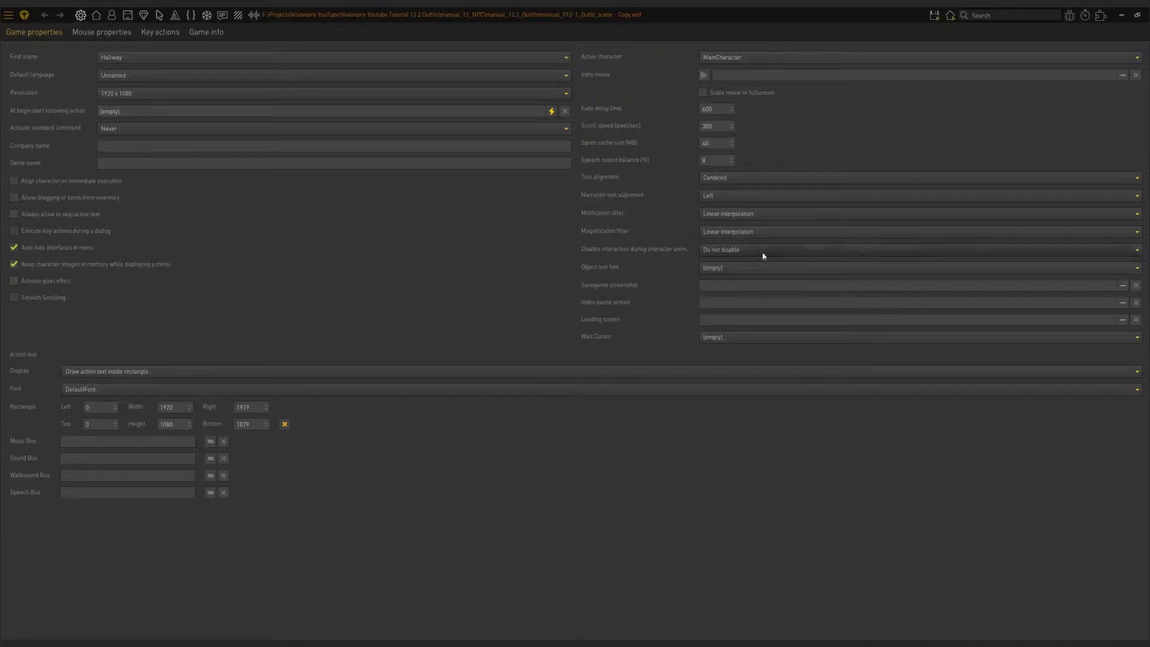
- Open the Characters editor and add a temporary Character0 entry
{"action": "left_click", "coordinate": [112, 17]}
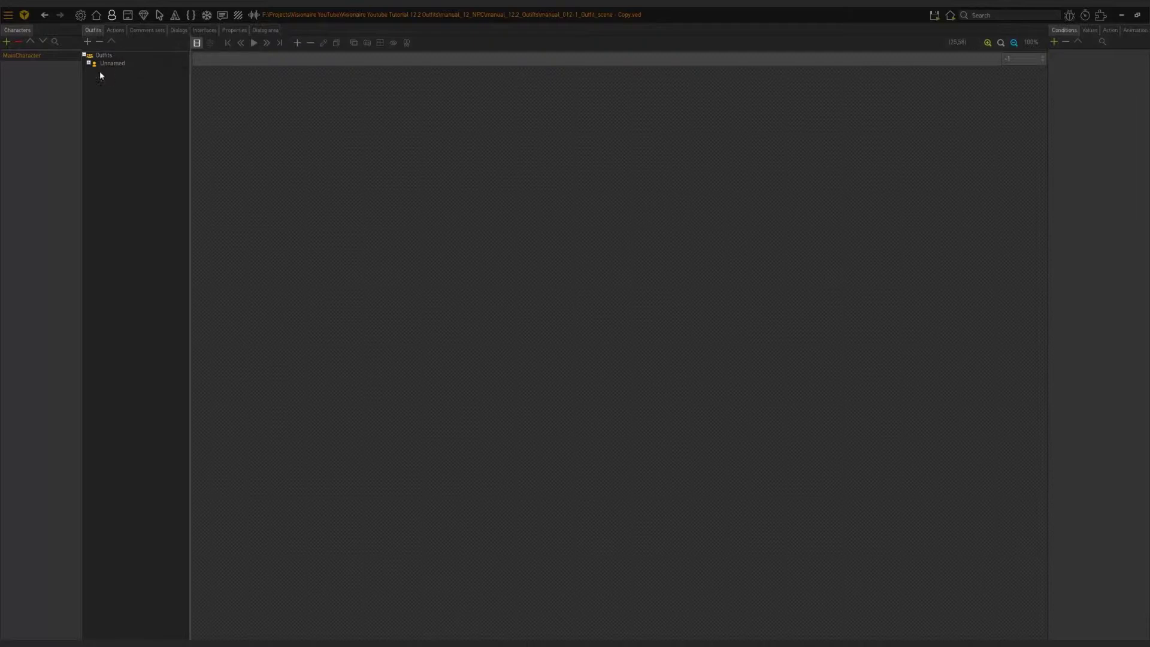
{"action": "left_click", "coordinate": [61, 76]}
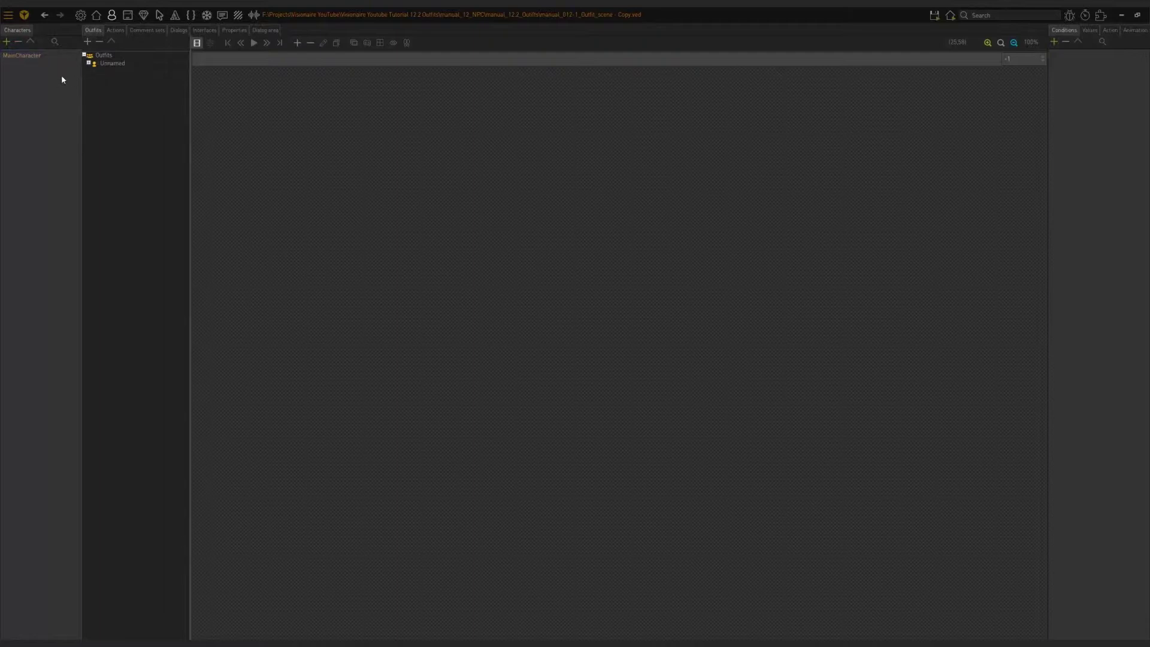
{"action": "left_click", "coordinate": [7, 44]}
- Inspect the Unnamed outfit's animation categories, then delete the temporary Character0 entry
{"action": "left_click", "coordinate": [106, 64]}
{"action": "left_click", "coordinate": [89, 63]}
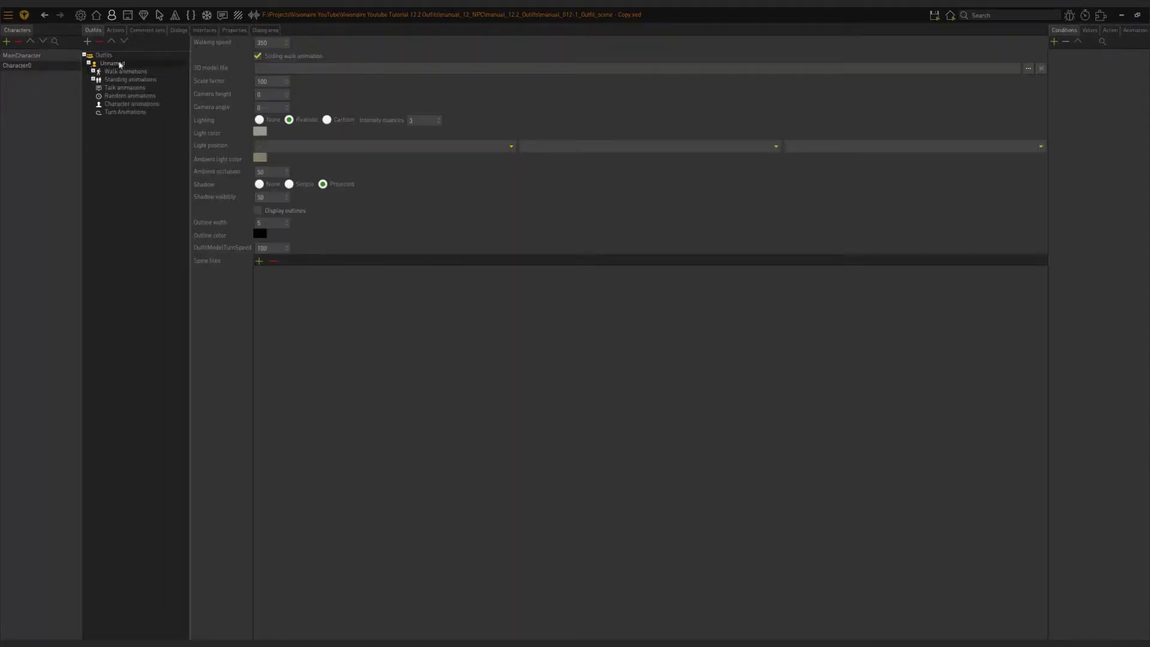
{"action": "left_click", "coordinate": [89, 63]}
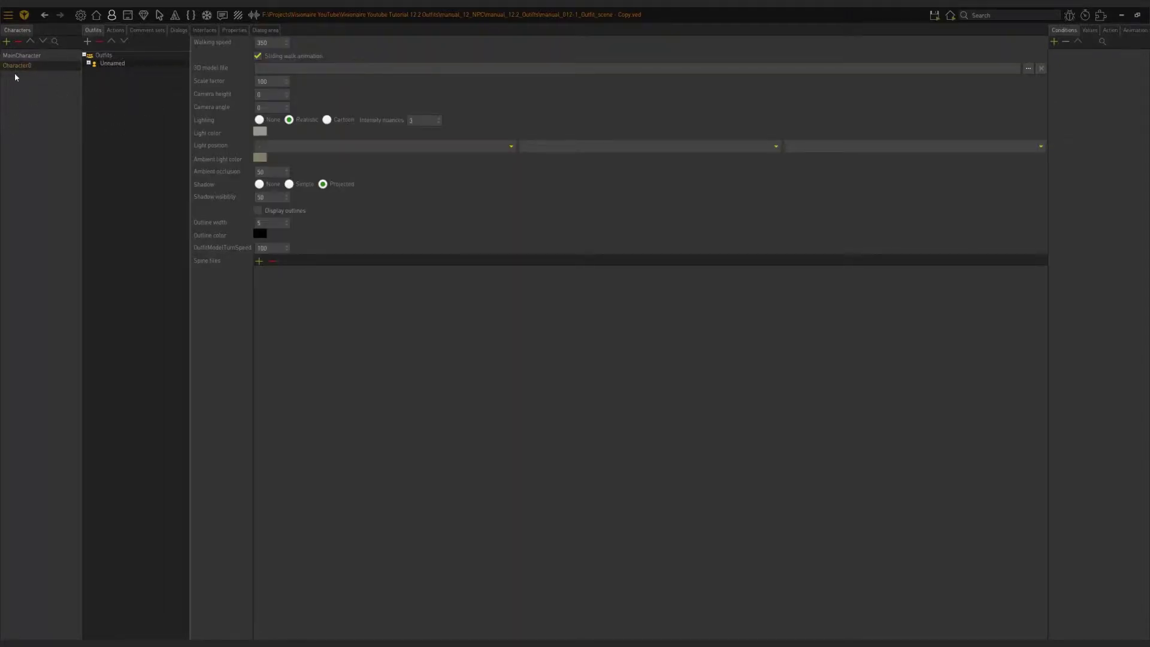
{"action": "key", "text": "Delete"}
- Rename the Unnamed outfit to 'default' and expand its Walk animations directions
{"action": "double_click", "coordinate": [114, 64]}
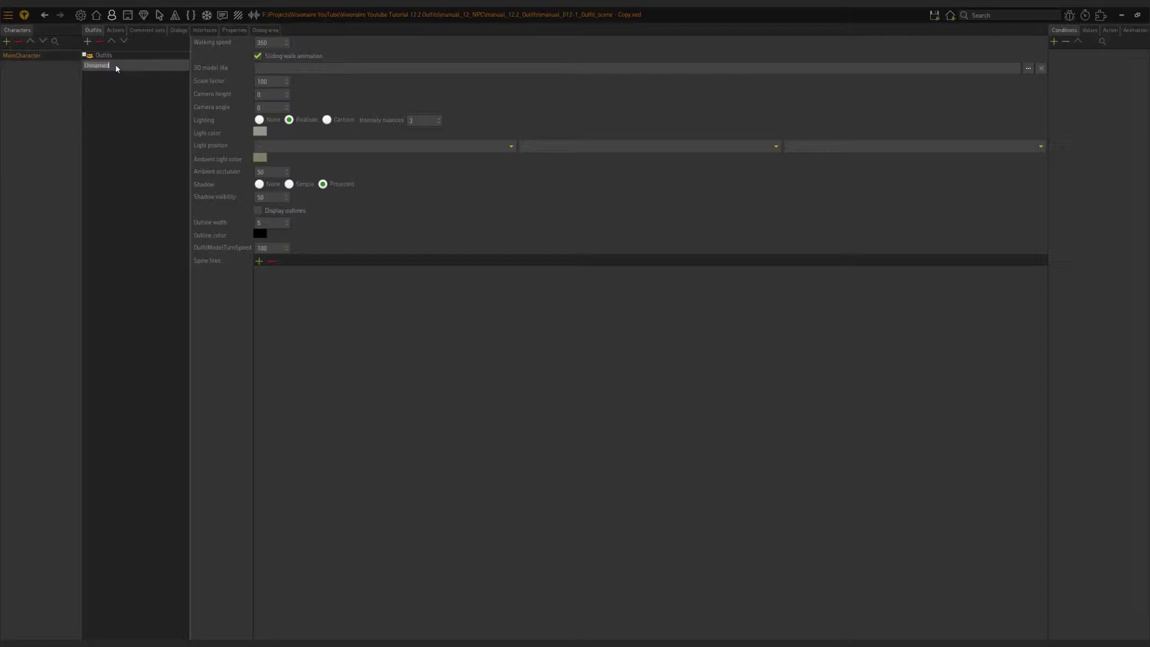
{"action": "type", "text": "default"}
{"action": "key", "text": "Return"}
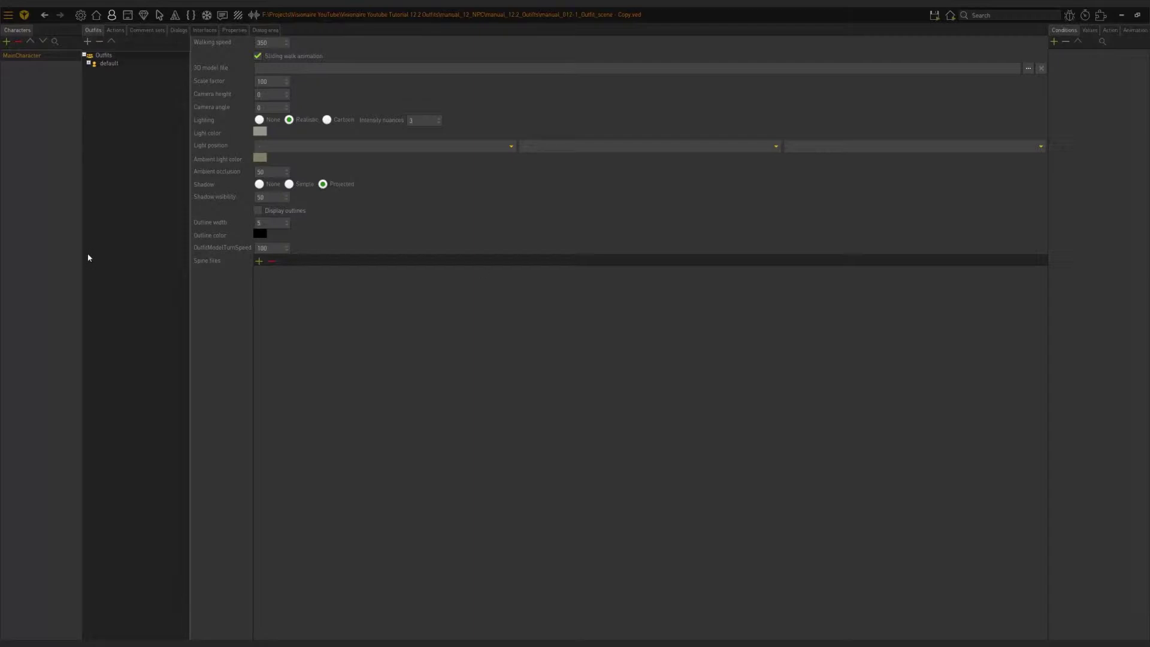
{"action": "left_click", "coordinate": [89, 63]}
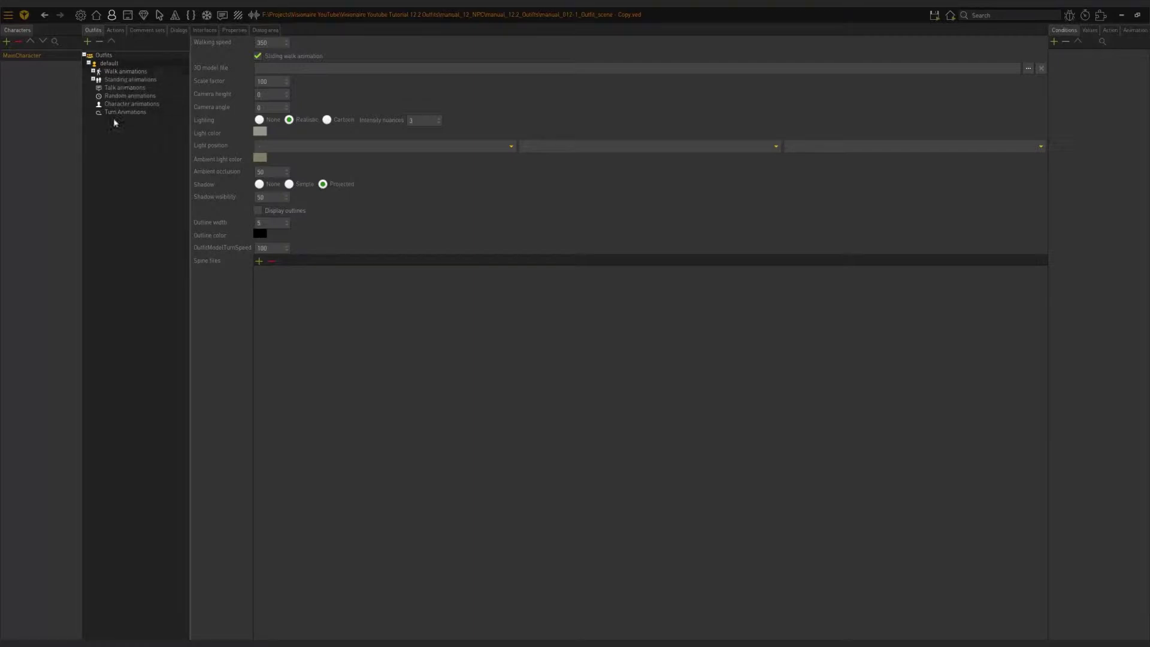
{"action": "left_click", "coordinate": [93, 72]}
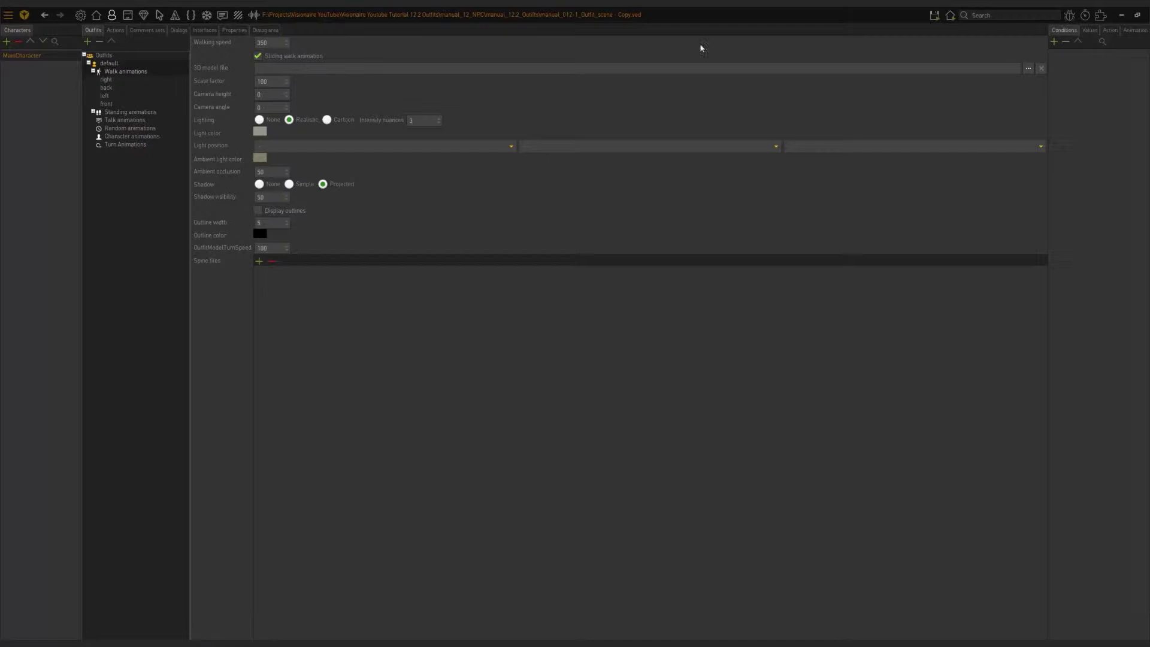
{"action": "left_click", "coordinate": [935, 15]}
{"action": "left_click", "coordinate": [945, 46]}
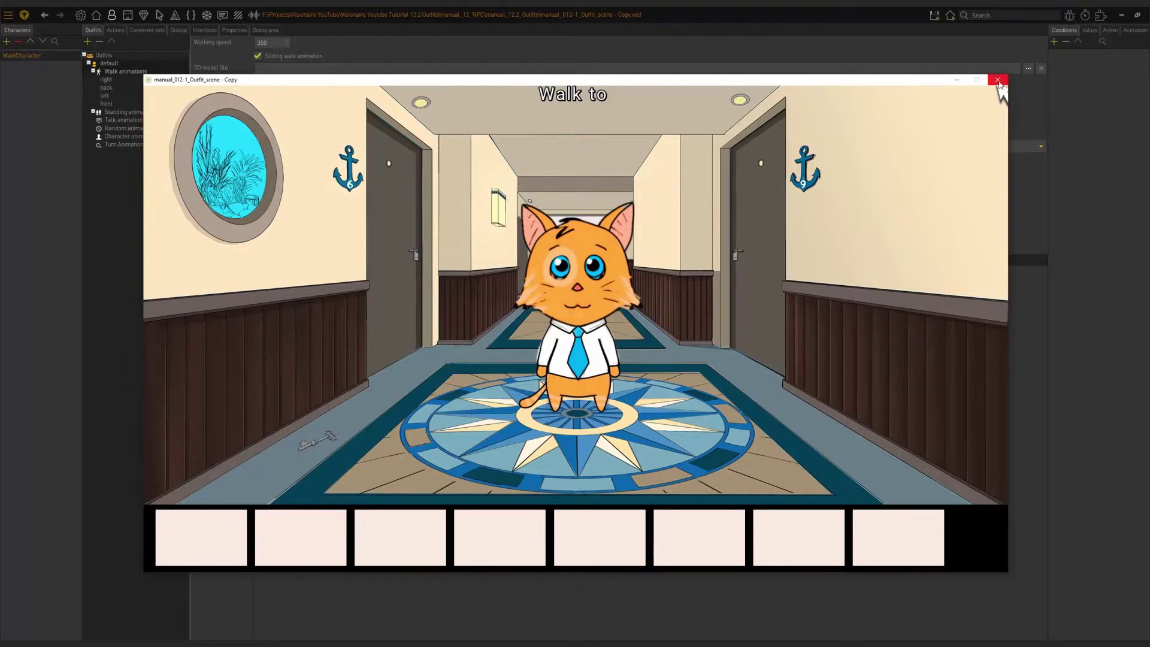
{"action": "left_click_drag", "start_coordinate": [400, 83], "coordinate": [462, 35]}
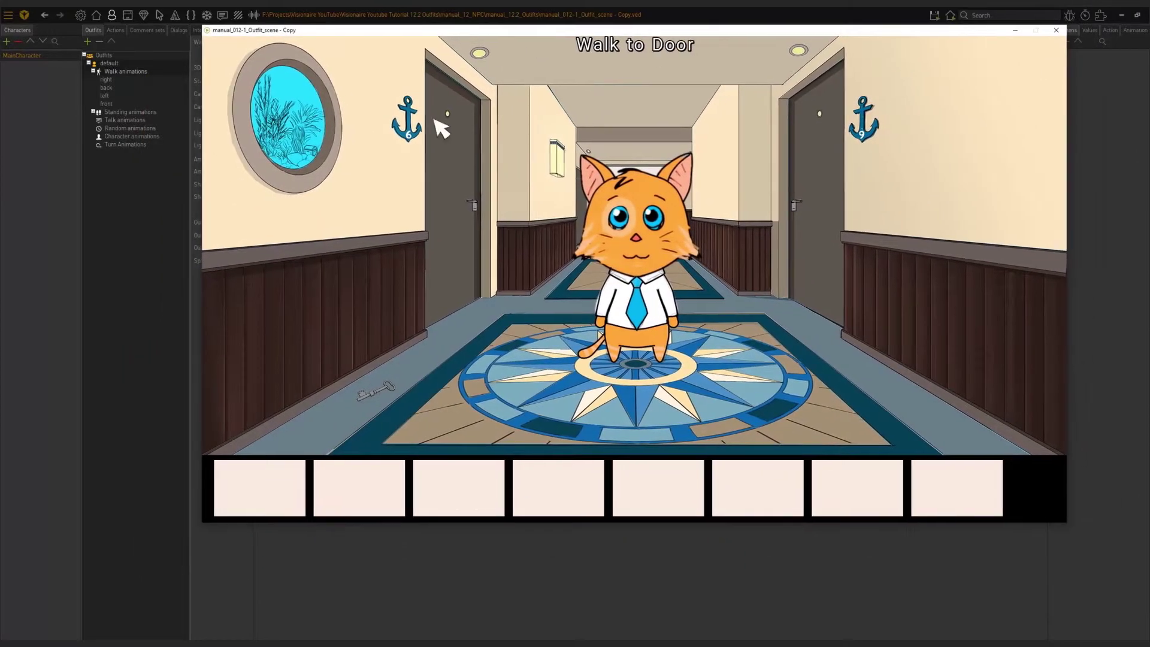
{"action": "left_click", "coordinate": [434, 373]}
{"action": "left_click", "coordinate": [609, 435]}
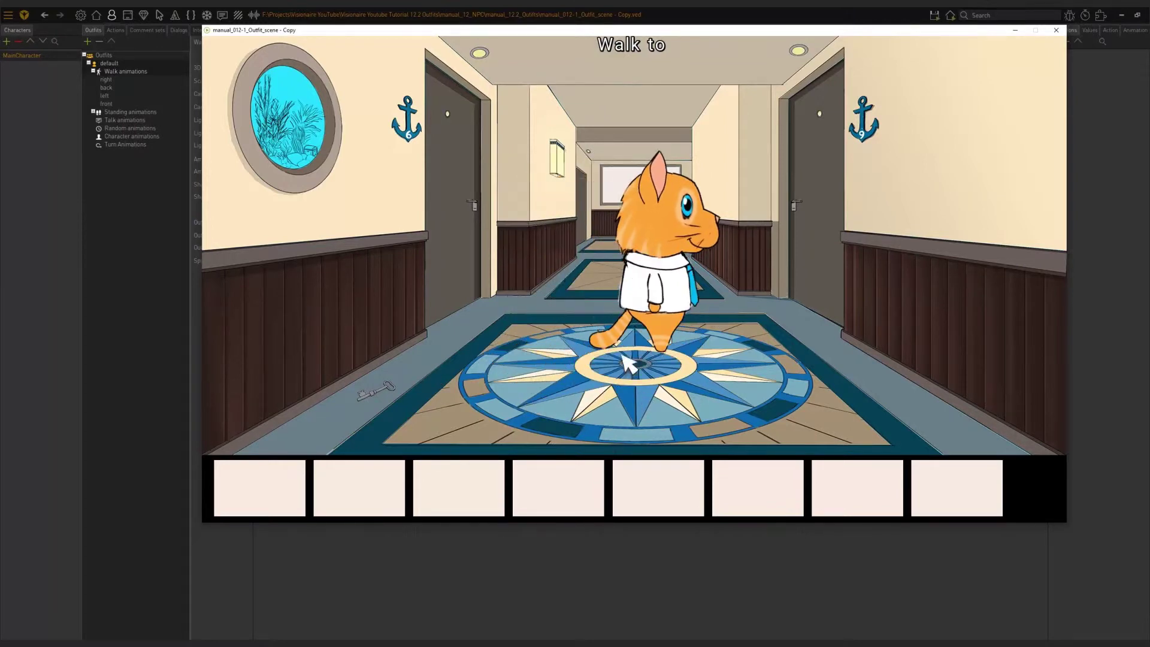
{"action": "left_click", "coordinate": [1056, 30]}
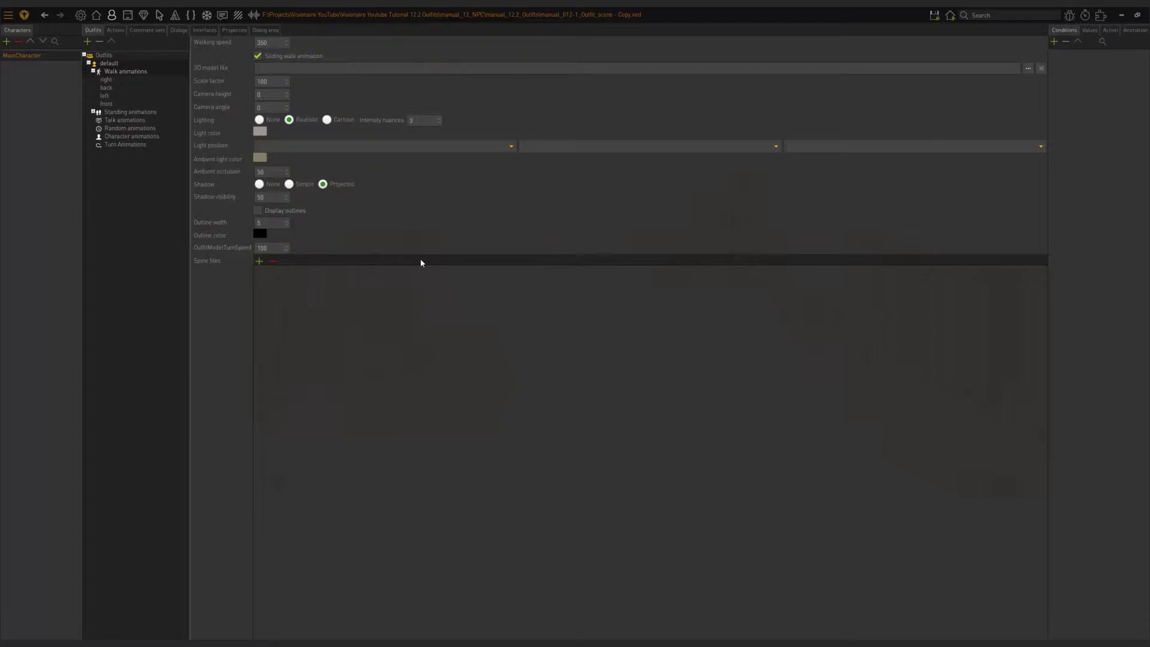
- Inspect the default outfit's right and left walk animations and its properties
{"action": "left_click", "coordinate": [119, 85]}
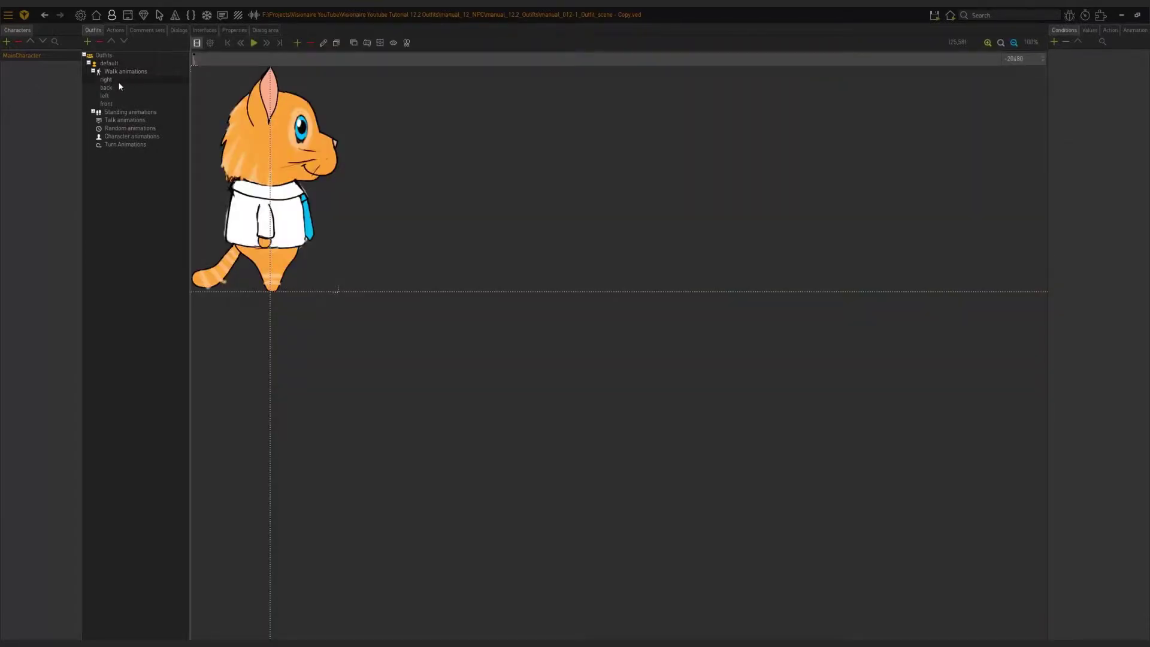
{"action": "left_click", "coordinate": [111, 97]}
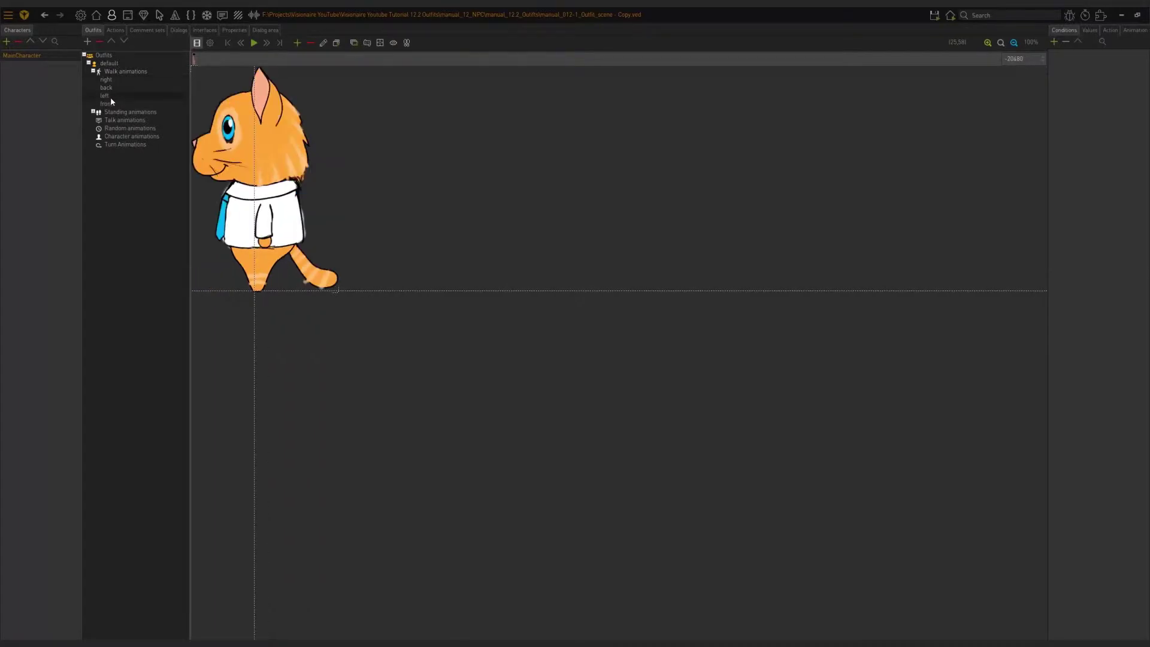
{"action": "left_click", "coordinate": [114, 64]}
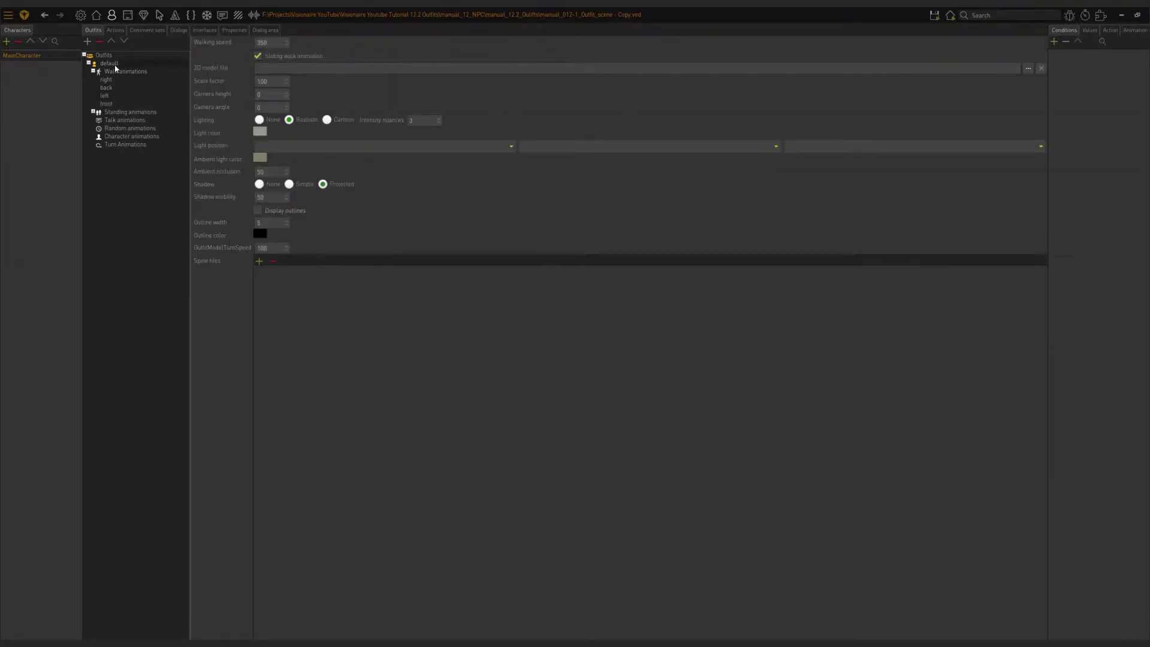
- Expand Standing animations and view the cat's right, back, left and front standing poses
{"action": "left_click", "coordinate": [93, 112]}
{"action": "left_click", "coordinate": [107, 119]}
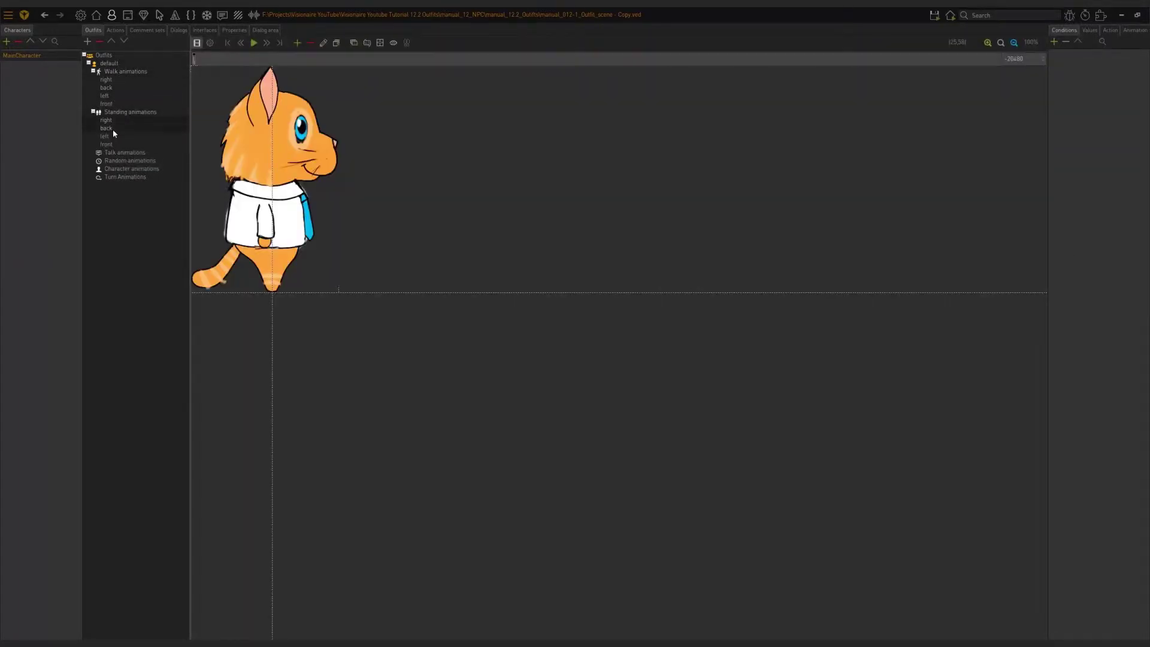
{"action": "left_click", "coordinate": [113, 128]}
{"action": "left_click", "coordinate": [113, 136]}
{"action": "left_click", "coordinate": [112, 145]}
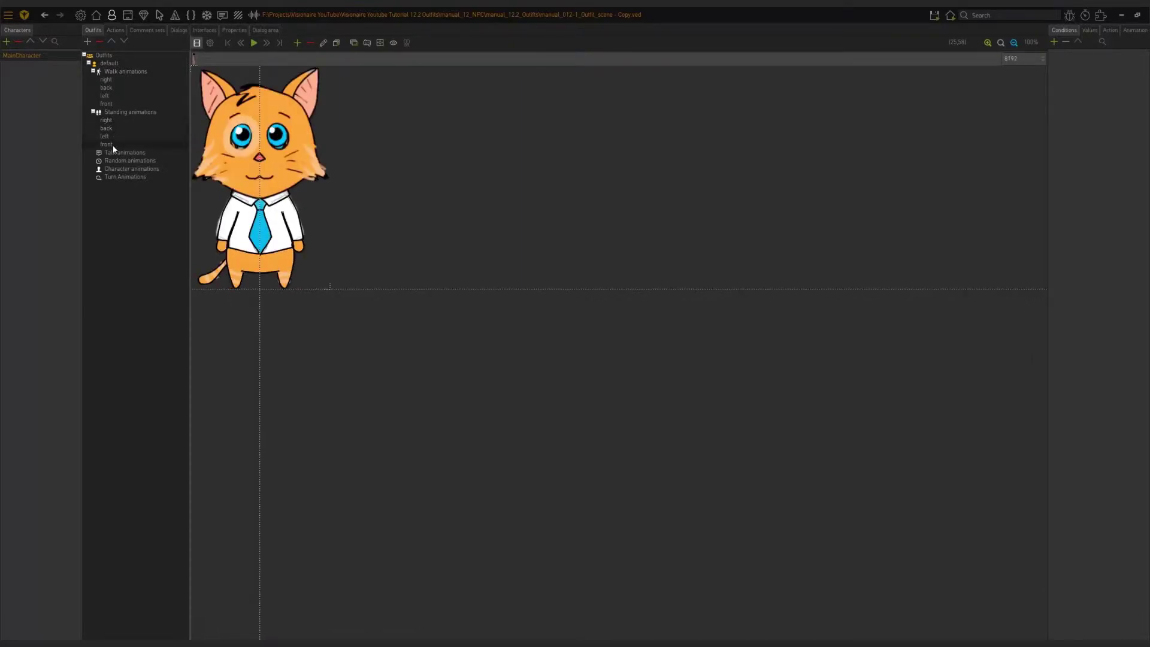
{"action": "left_click", "coordinate": [117, 82]}
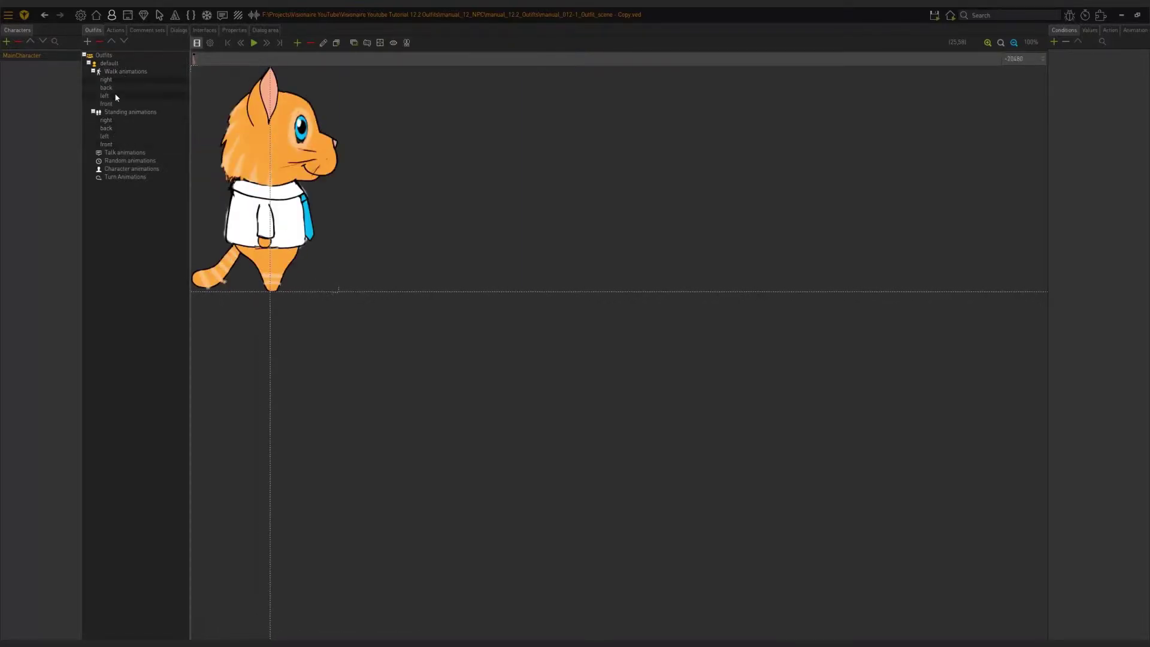
{"action": "left_click", "coordinate": [114, 153]}
{"action": "left_click", "coordinate": [112, 145]}
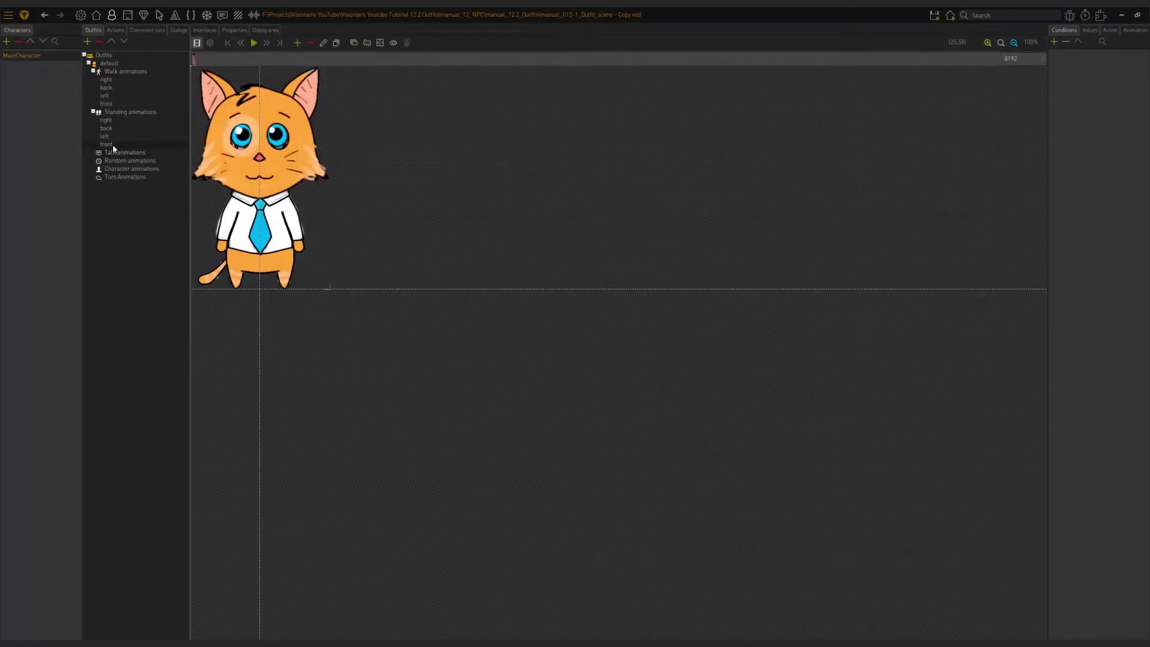
- Collapse the walk, standing and default outfit branches in the Outfits tree
{"action": "left_click", "coordinate": [93, 71]}
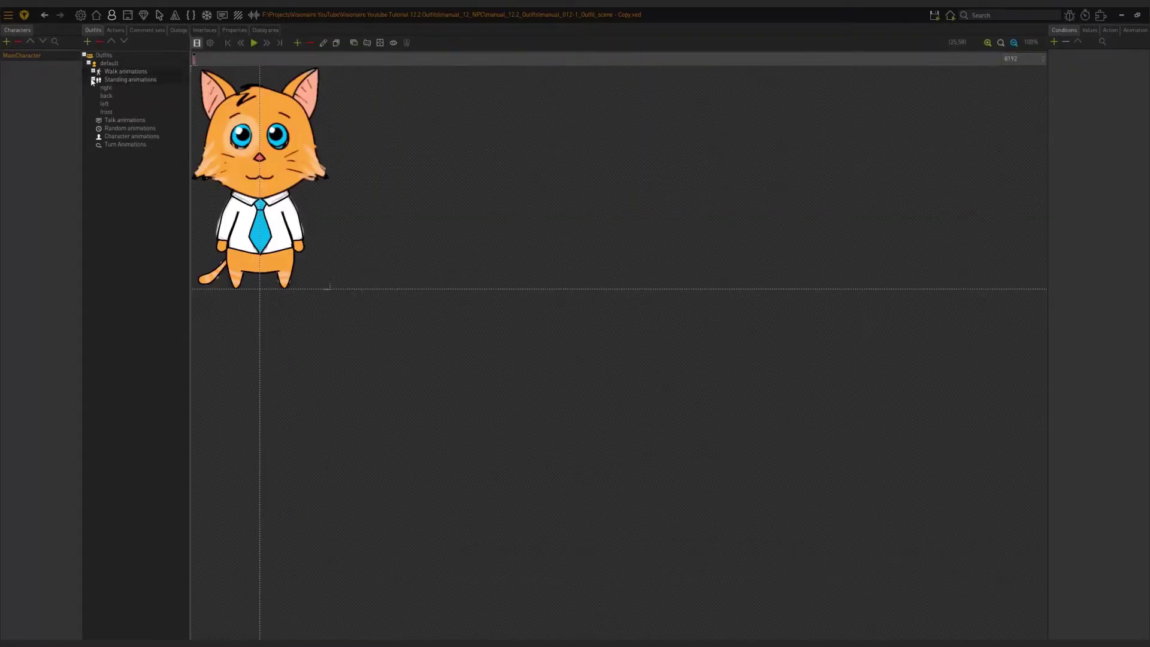
{"action": "left_click", "coordinate": [93, 79]}
{"action": "left_click", "coordinate": [89, 63]}
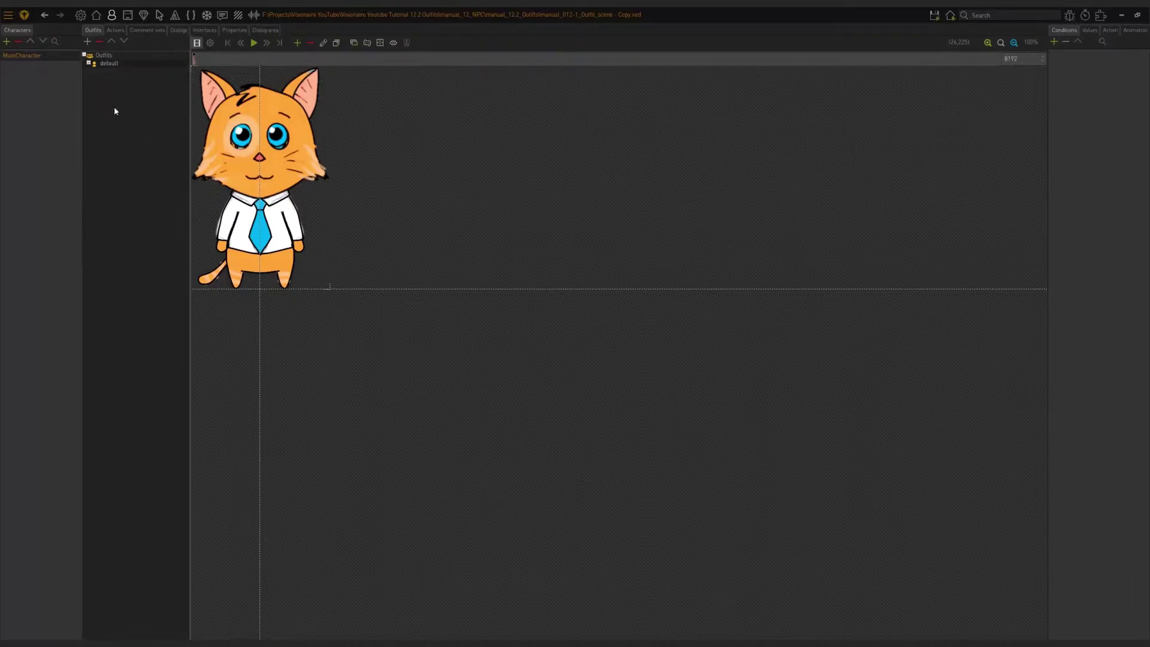
- Add a new outfit to MainCharacter and rename Outfit0 to 'Red Outfit'
{"action": "left_click", "coordinate": [87, 54]}
{"action": "left_click", "coordinate": [87, 41]}
{"action": "left_click", "coordinate": [108, 71]}
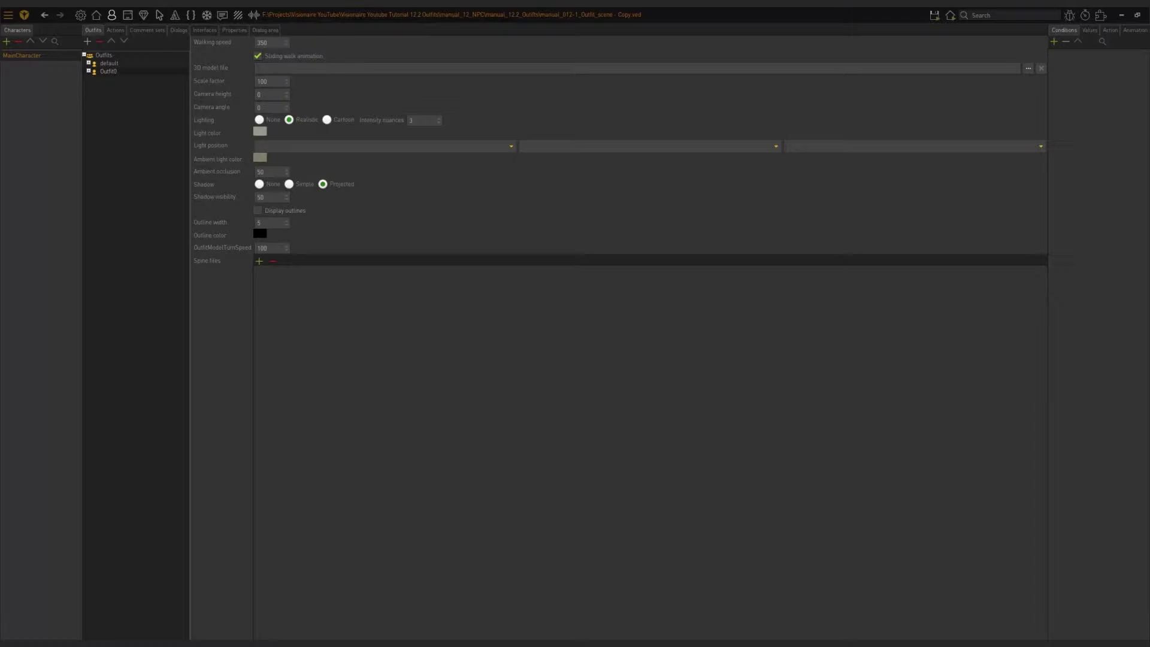
{"action": "double_click", "coordinate": [108, 72]}
{"action": "type", "text": "Red"}
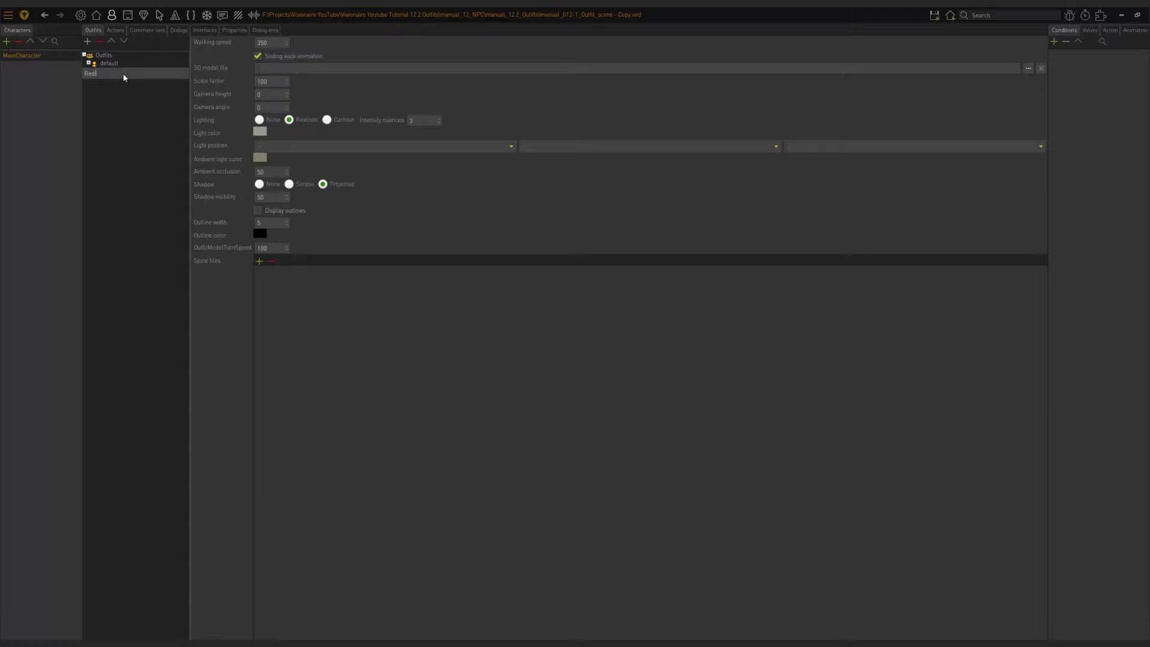
{"action": "type", "text": " Outfit"}
{"action": "key", "text": "Return"}
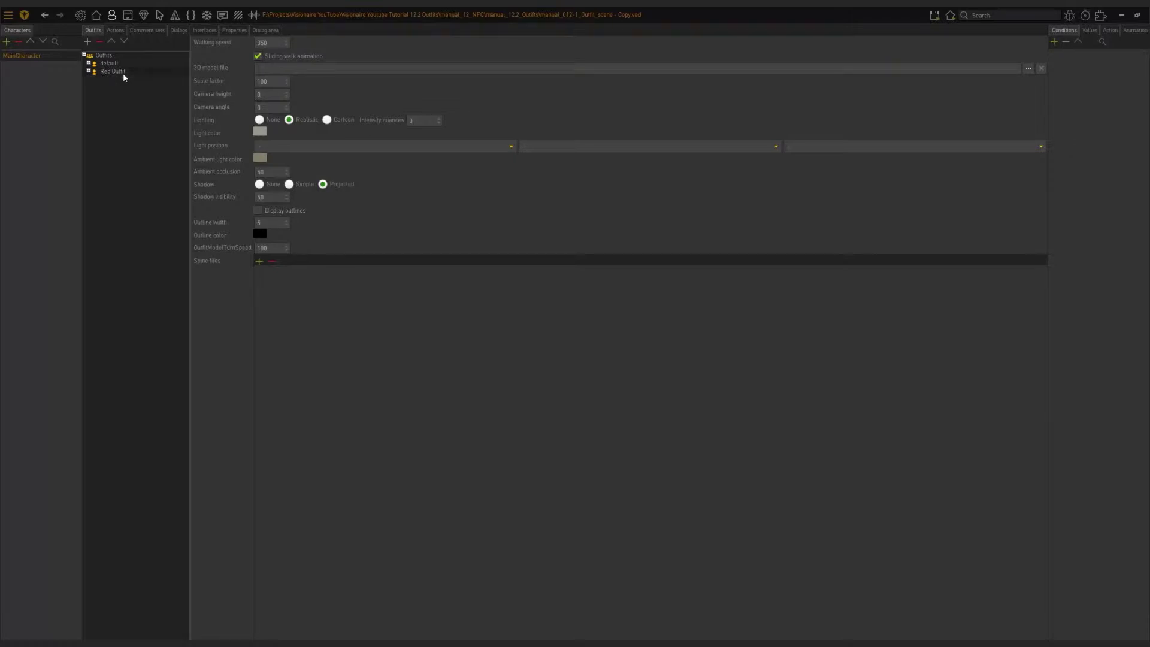
{"action": "left_click", "coordinate": [88, 62]}
- Expand the Red Outfit's walk animations and check one direction and its properties
{"action": "left_click", "coordinate": [89, 71]}
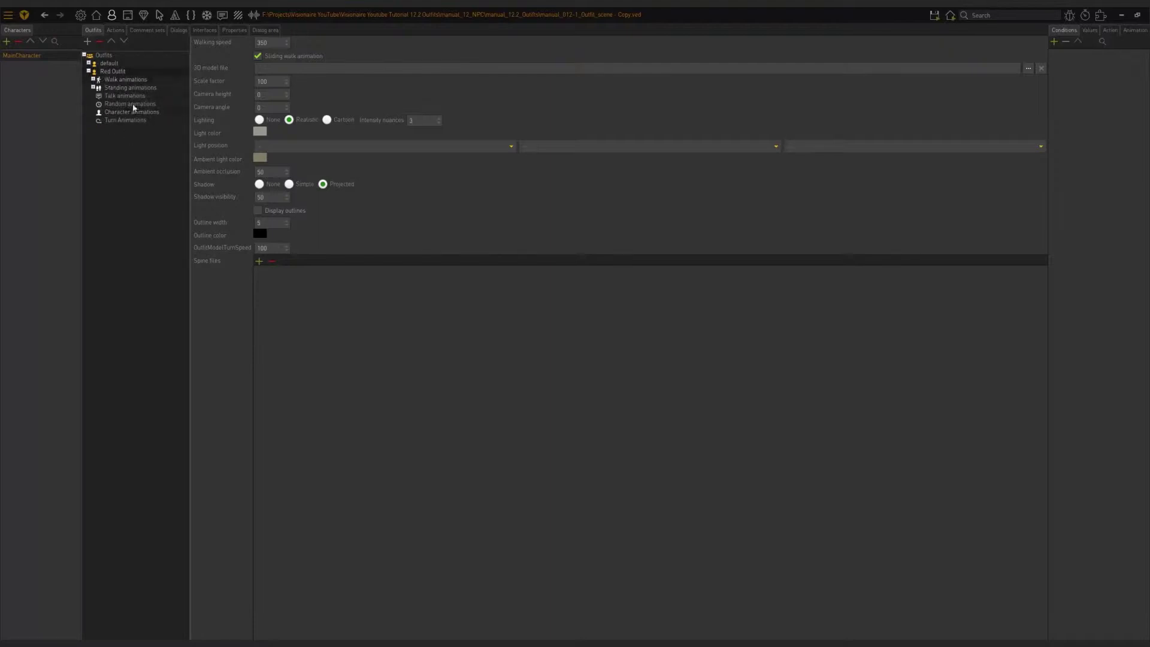
{"action": "left_click", "coordinate": [93, 79]}
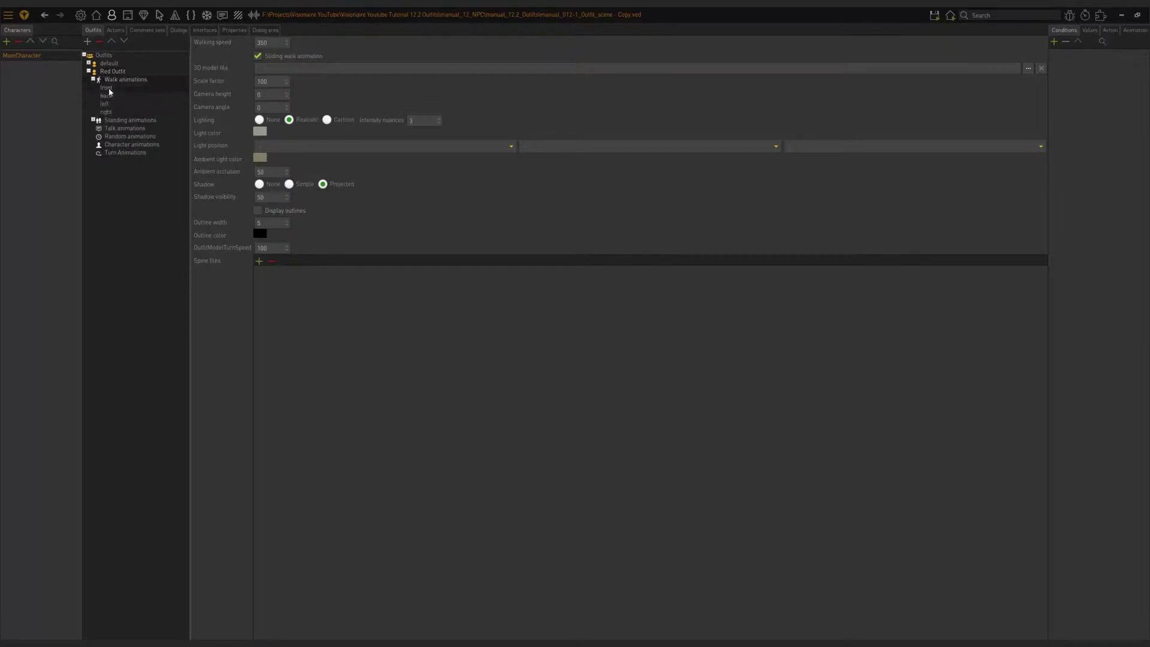
{"action": "left_click", "coordinate": [107, 96]}
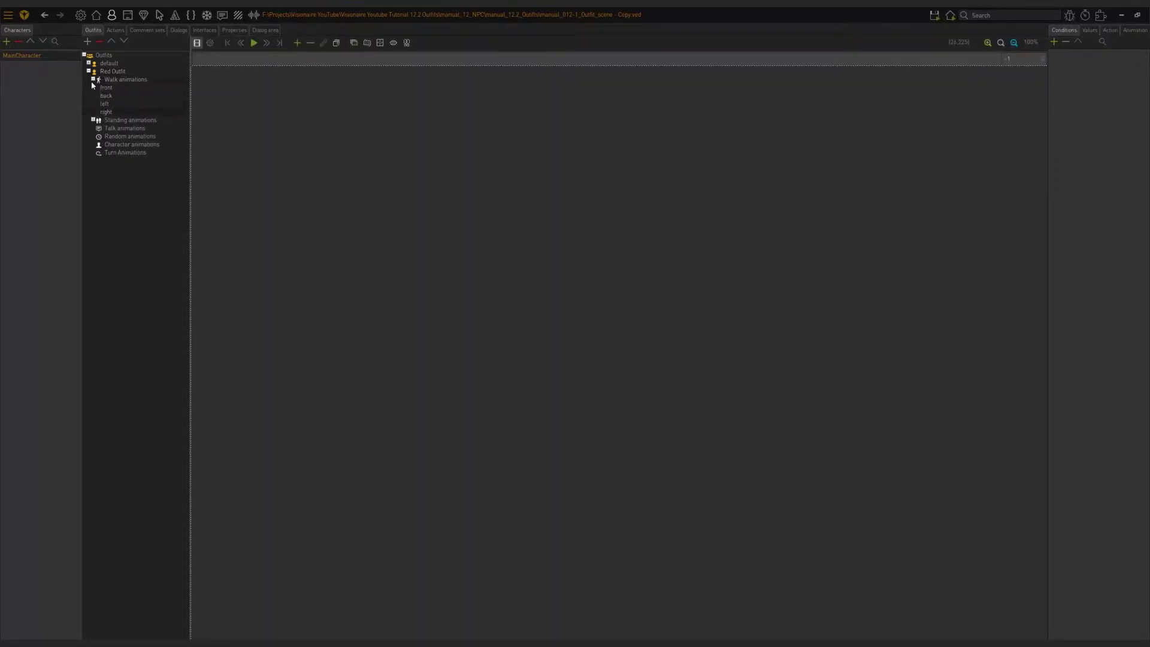
{"action": "left_click", "coordinate": [93, 79]}
{"action": "left_click", "coordinate": [89, 63]}
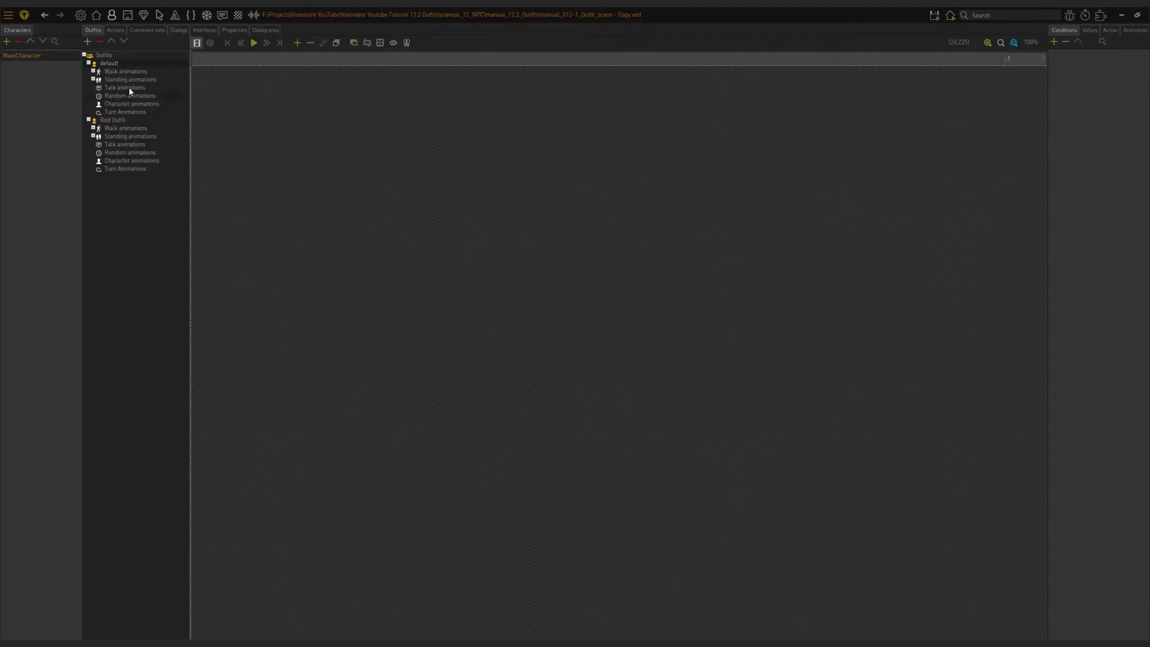
{"action": "left_click", "coordinate": [121, 121]}
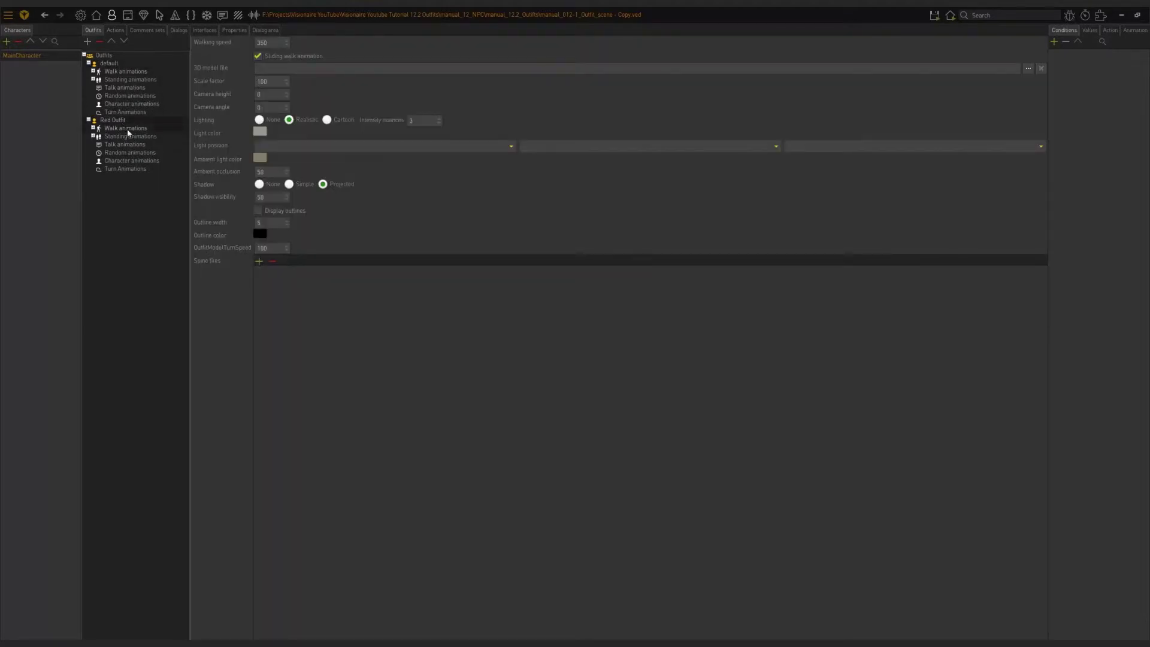
{"action": "left_click", "coordinate": [88, 62]}
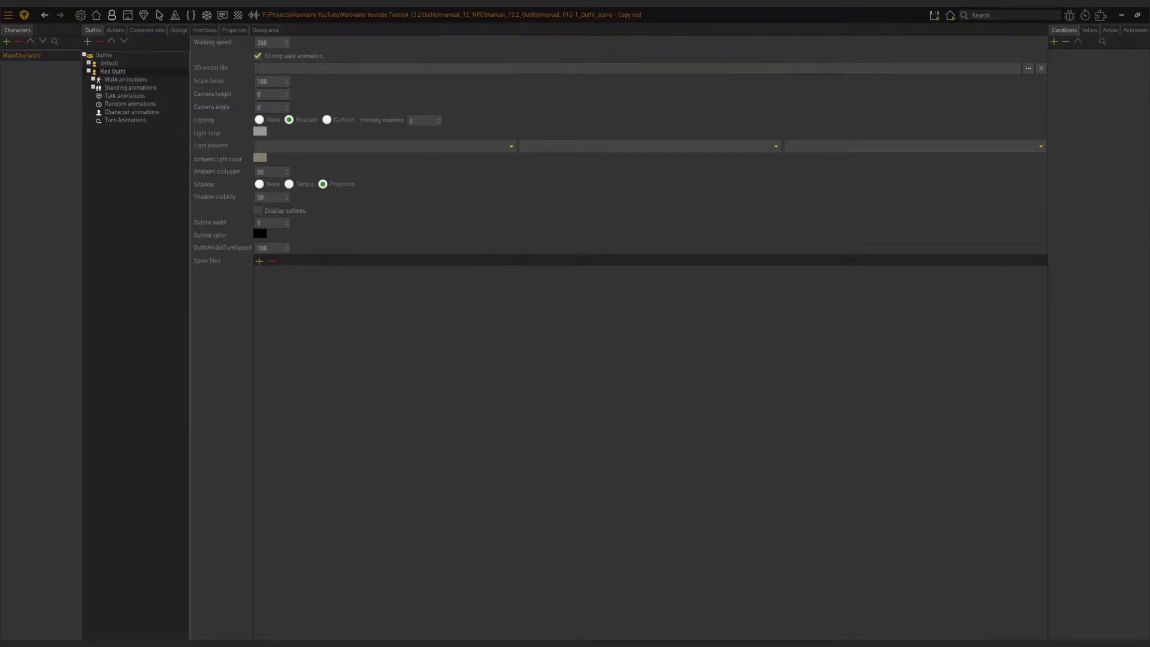
- Compare against the default right walk sprite, then open Red Outfit's empty front walk animation
{"action": "left_click", "coordinate": [94, 81]}
{"action": "left_click", "coordinate": [109, 89]}
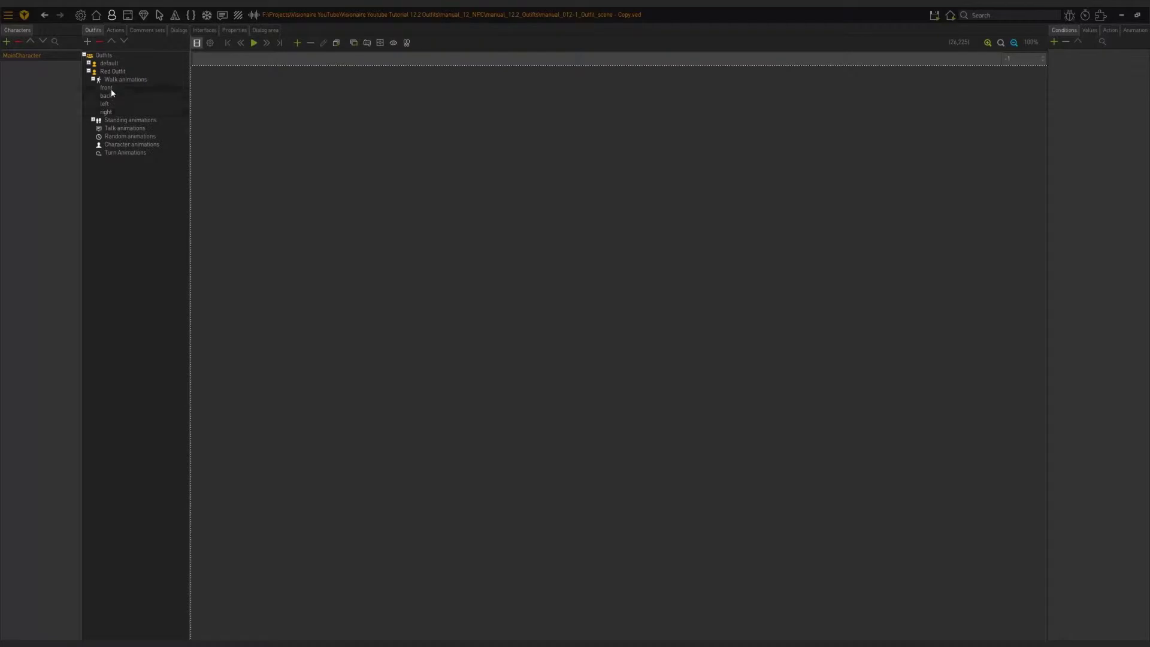
{"action": "left_click", "coordinate": [89, 62]}
{"action": "left_click", "coordinate": [94, 71]}
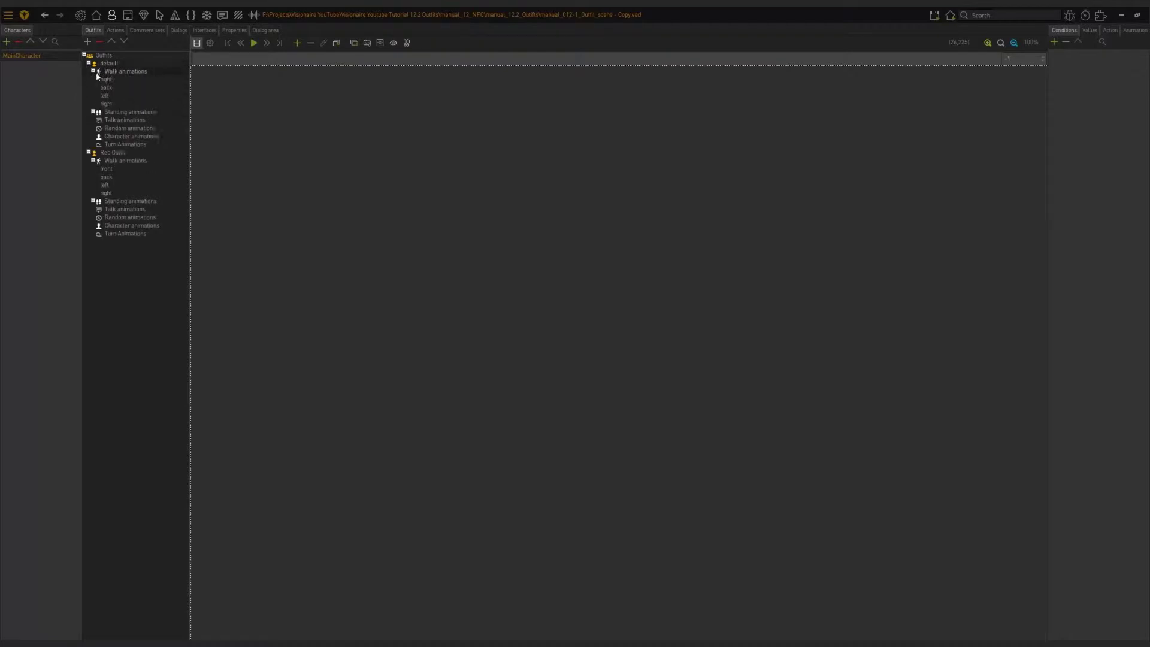
{"action": "left_click", "coordinate": [107, 79]}
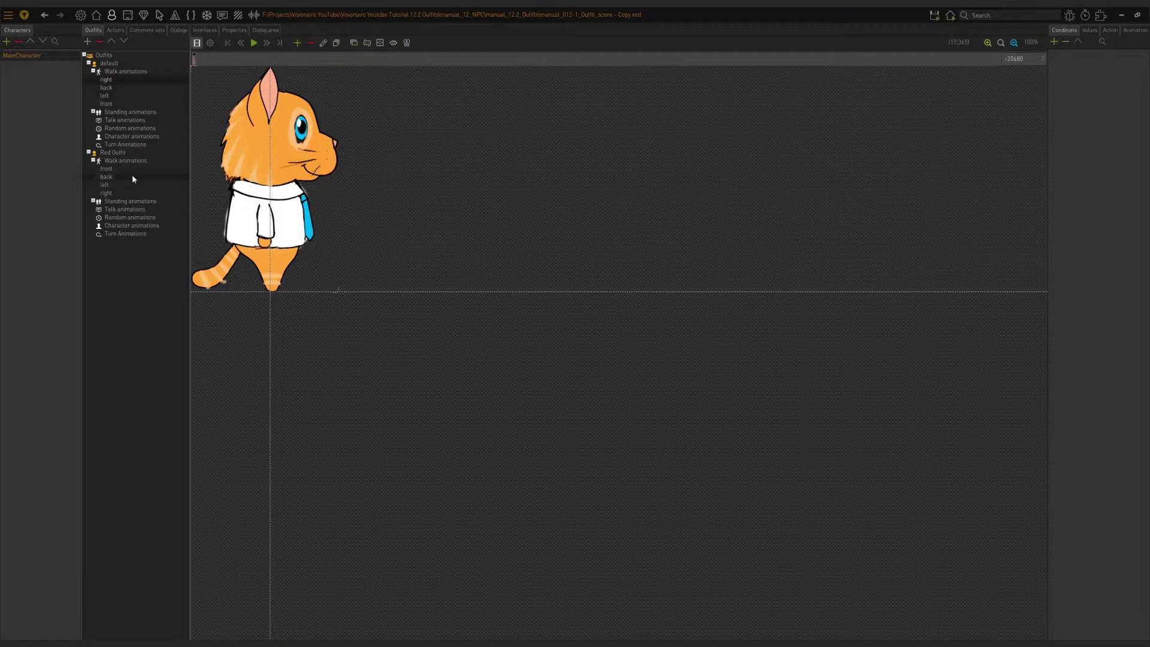
{"action": "left_click", "coordinate": [113, 169]}
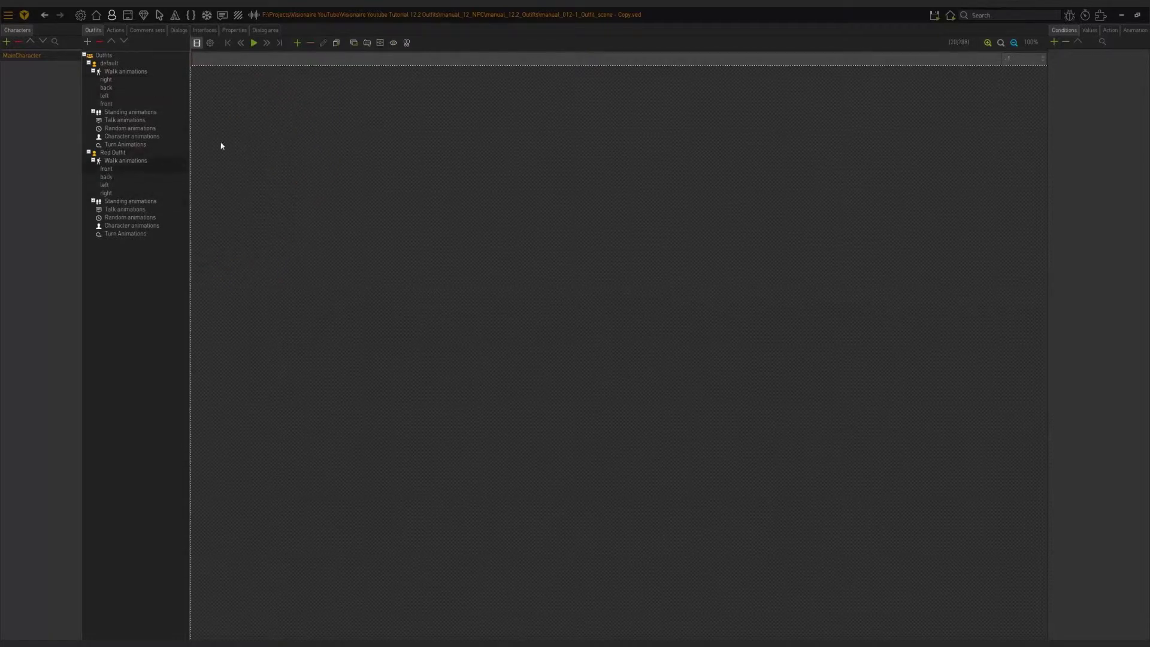
- Add a frame to the front walk animation using RedShirtFront.png from the Character folder
{"action": "left_click", "coordinate": [297, 42]}
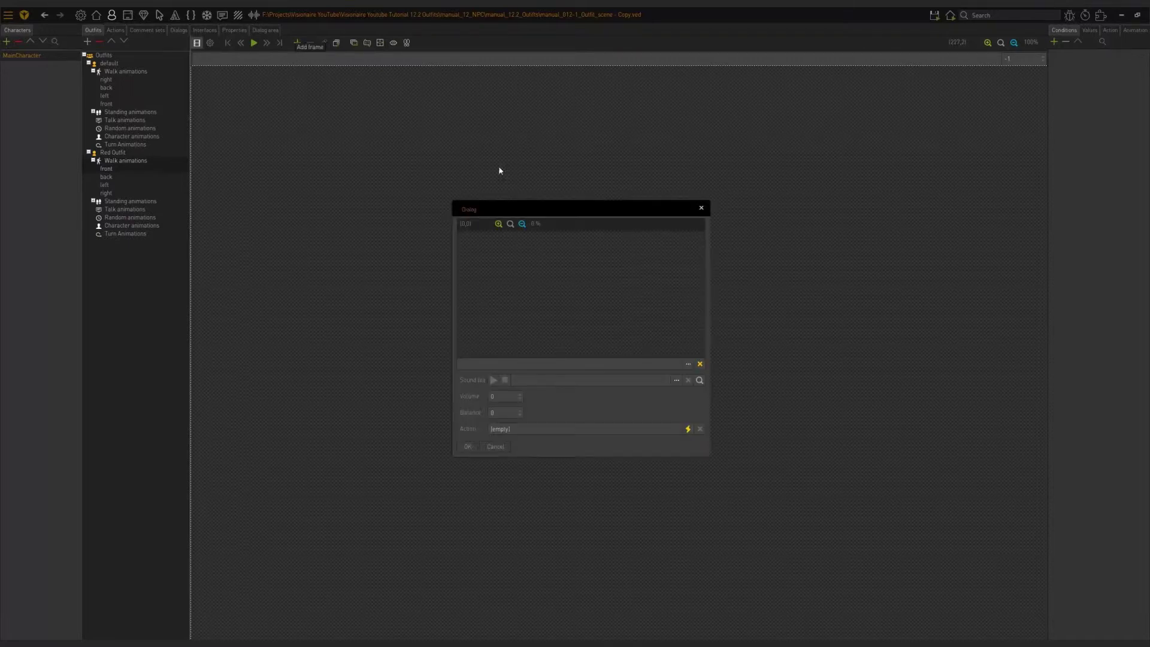
{"action": "left_click", "coordinate": [689, 365]}
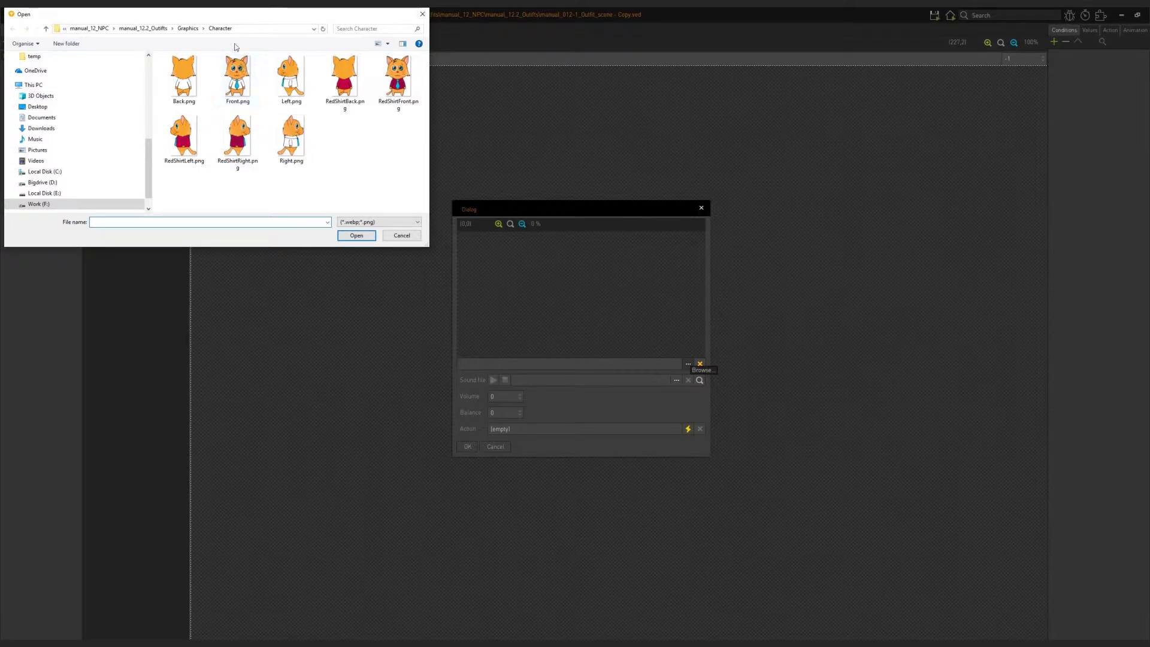
{"action": "left_click_drag", "start_coordinate": [246, 13], "coordinate": [488, 156]}
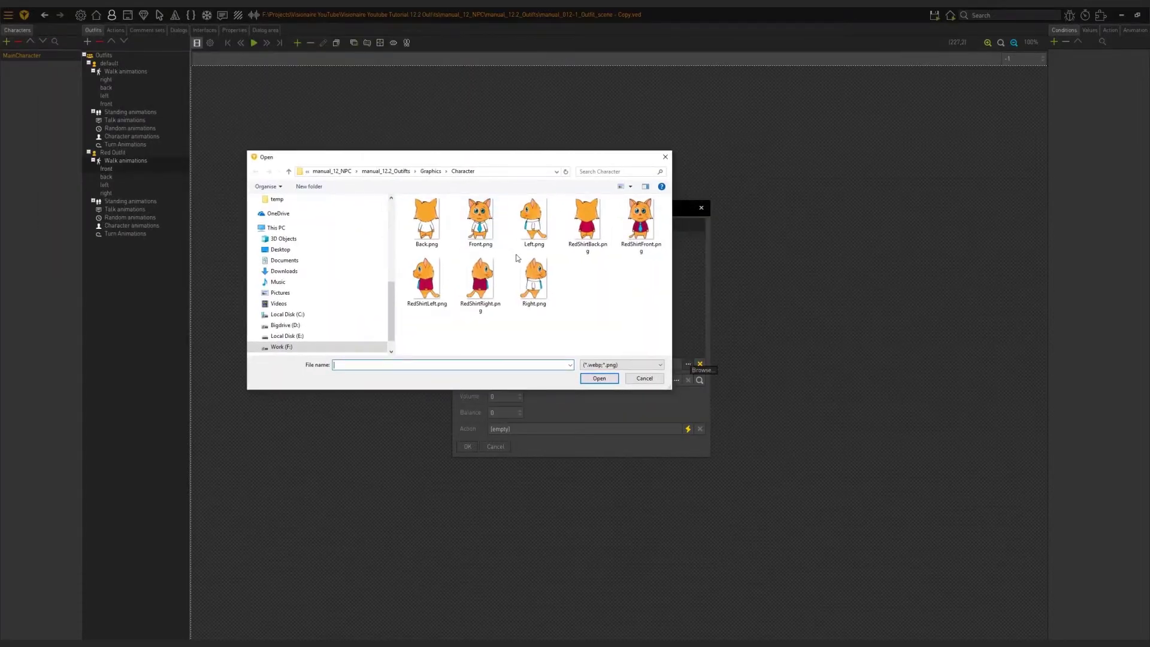
{"action": "left_click", "coordinate": [644, 230]}
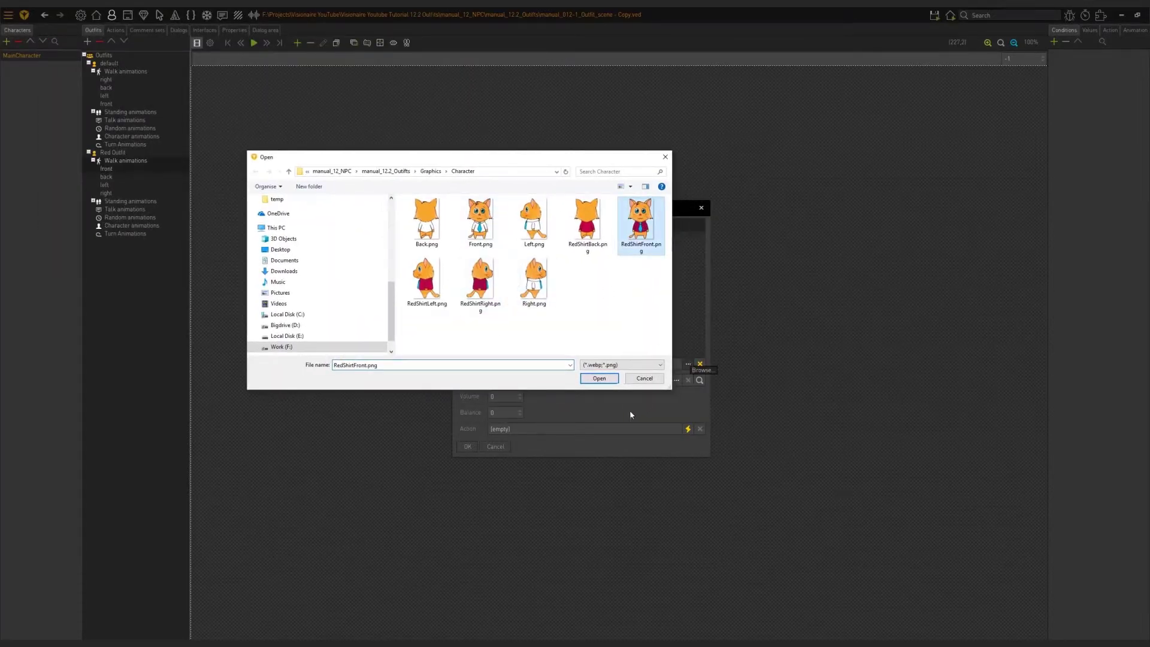
{"action": "left_click", "coordinate": [606, 381]}
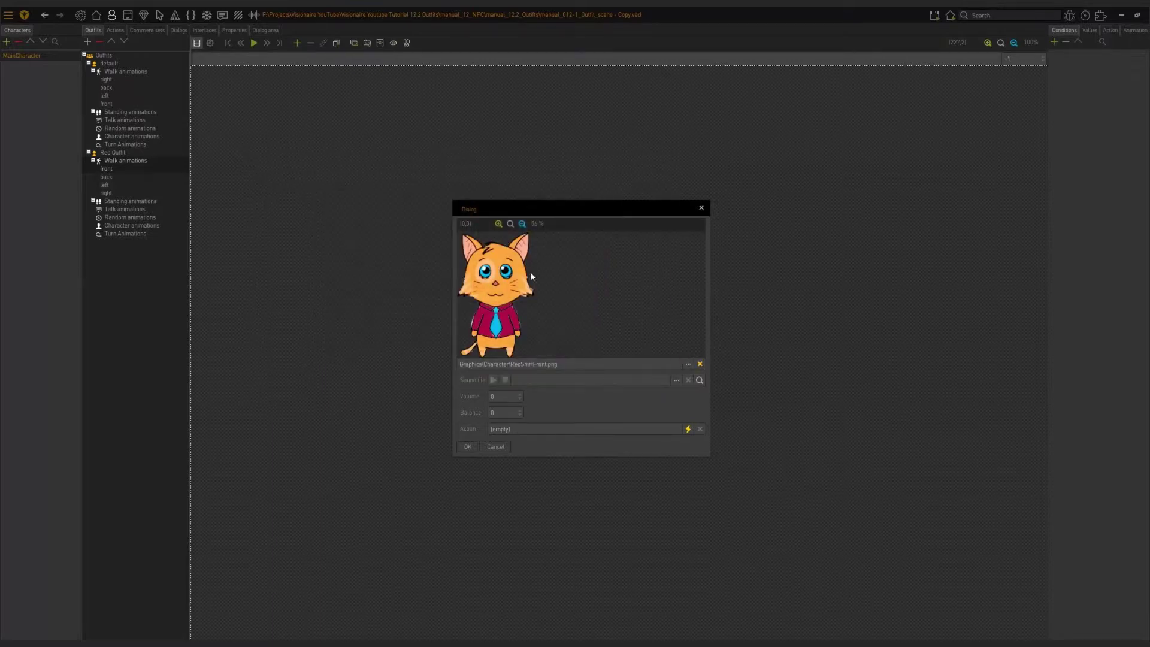